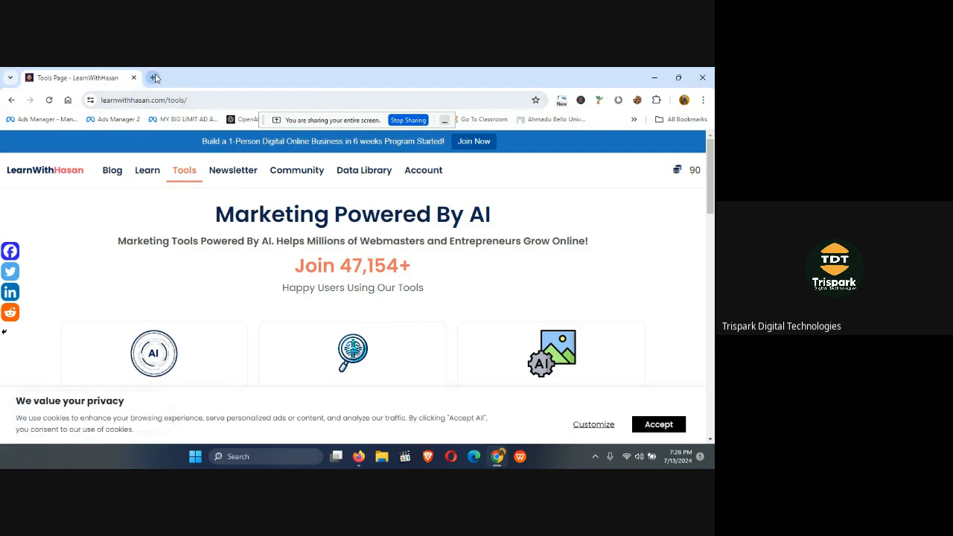
Open promoterkit.com in a new browser tab.
left_click(153, 77)
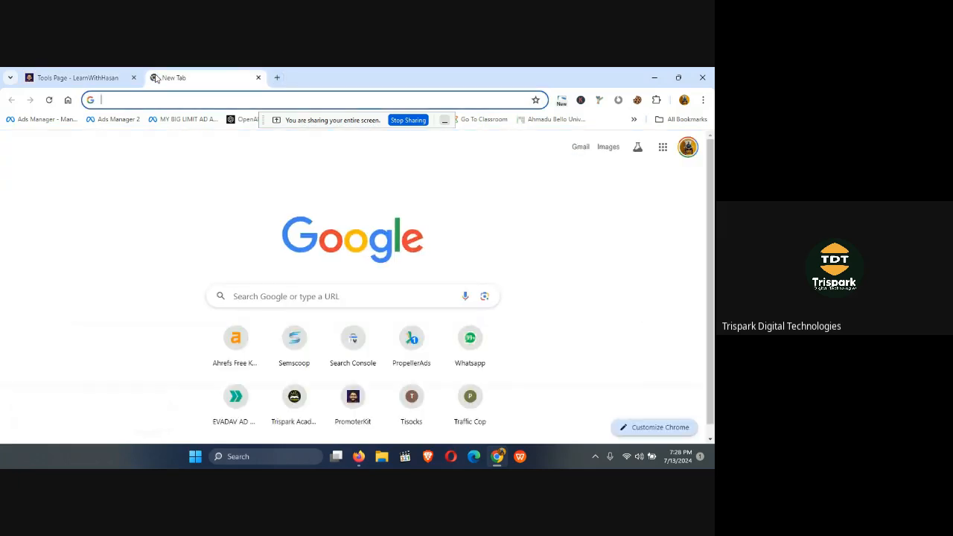
type("p")
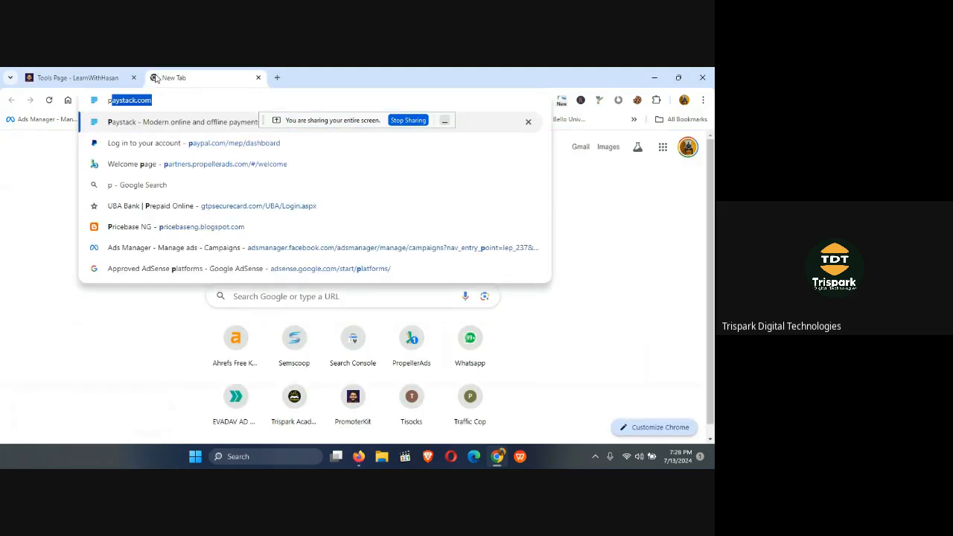
type("romo")
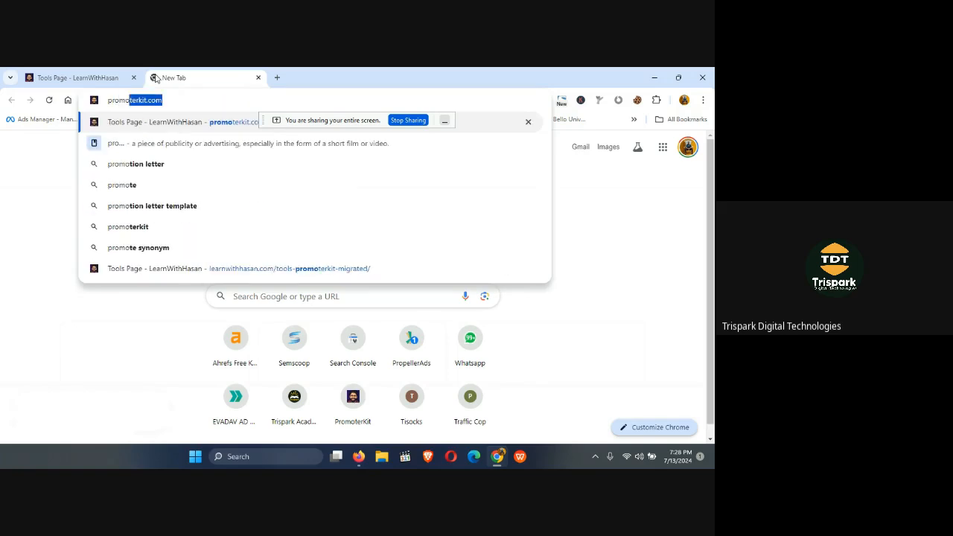
key("Return")
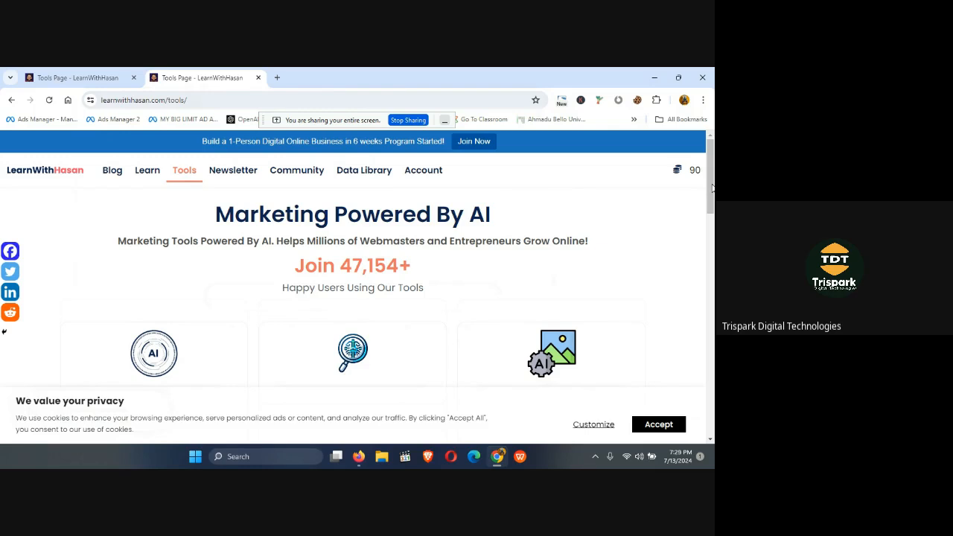
Look over the available AI marketing tools and open the Keyword Research tool.
scroll(711, 188, "down", 2)
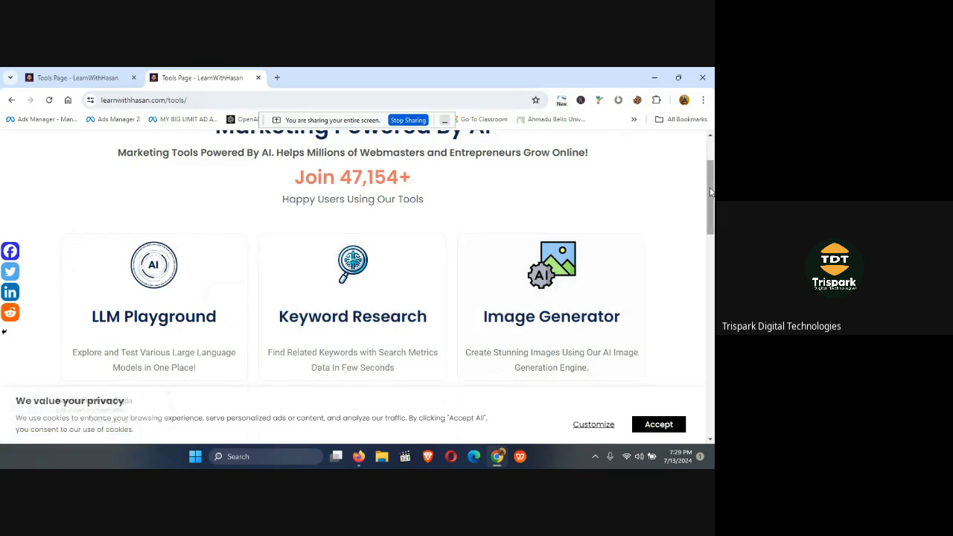
scroll(711, 192, "up", 2)
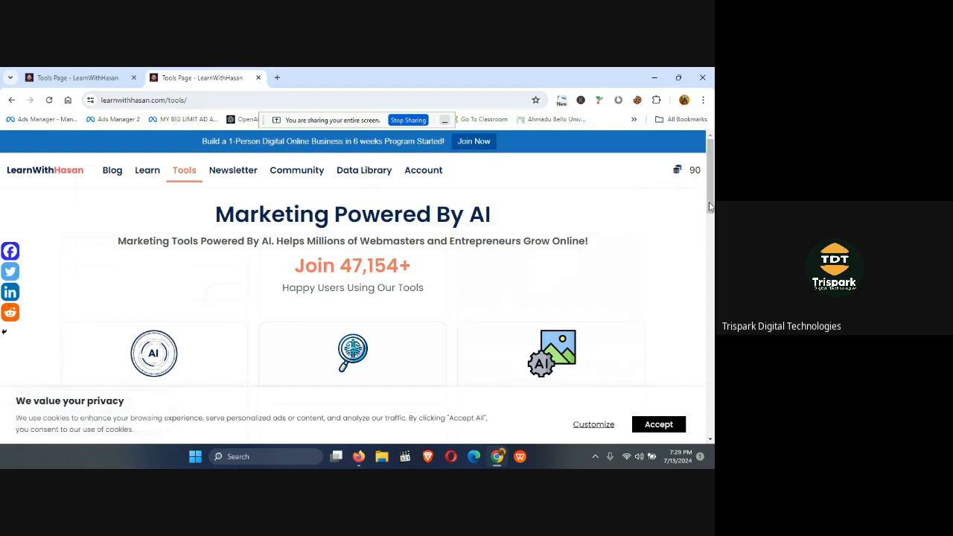
left_click_drag(710, 207, 711, 232)
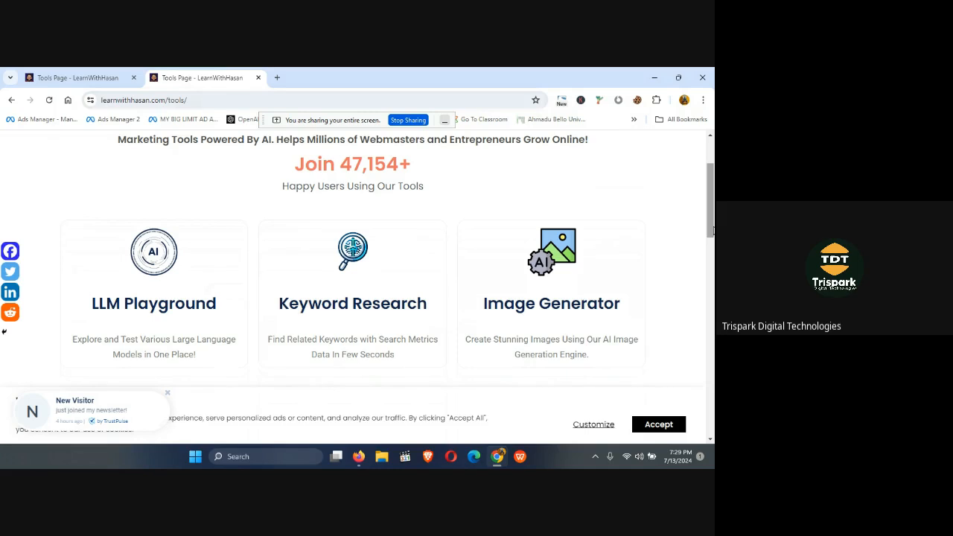
left_click_drag(712, 231, 711, 241)
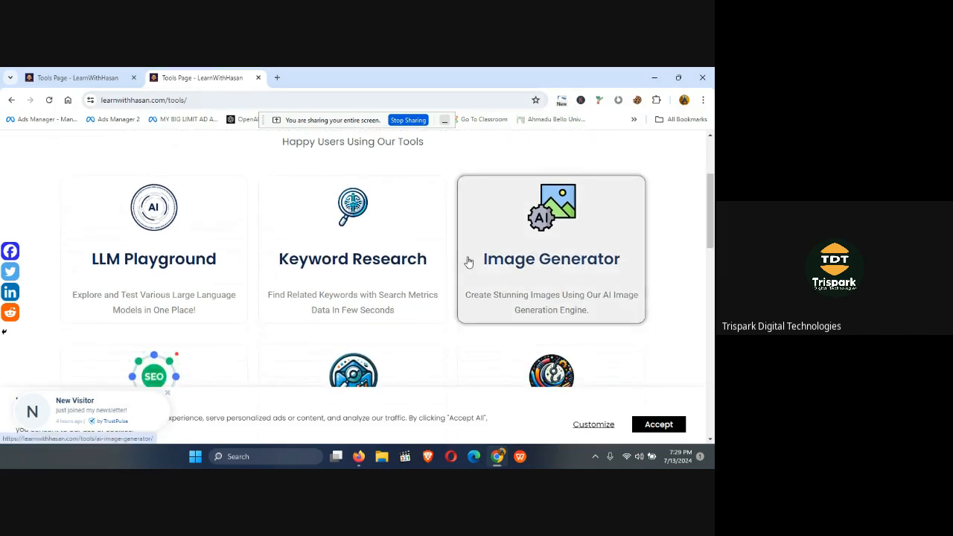
left_click(339, 266)
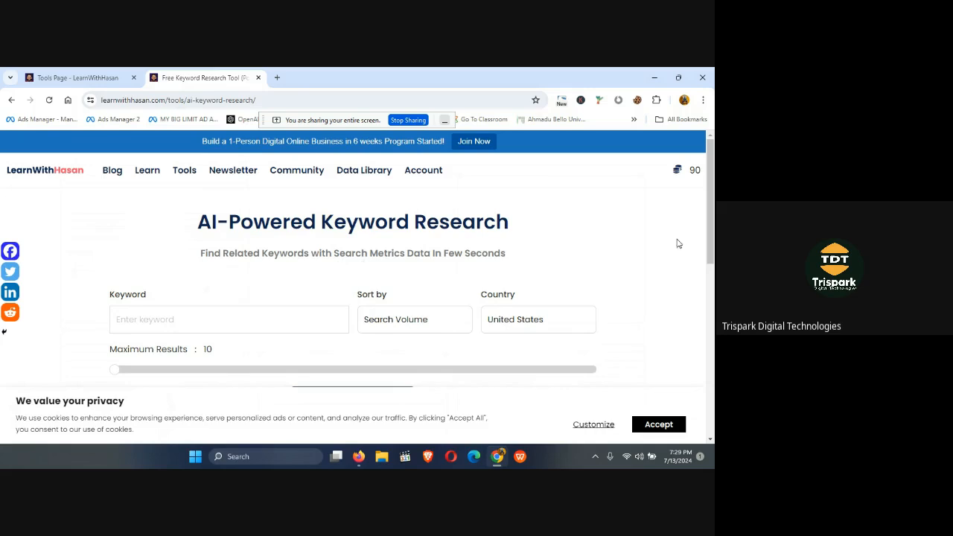
Enter "Job" as the keyword to research.
scroll(710, 250, "down", 2)
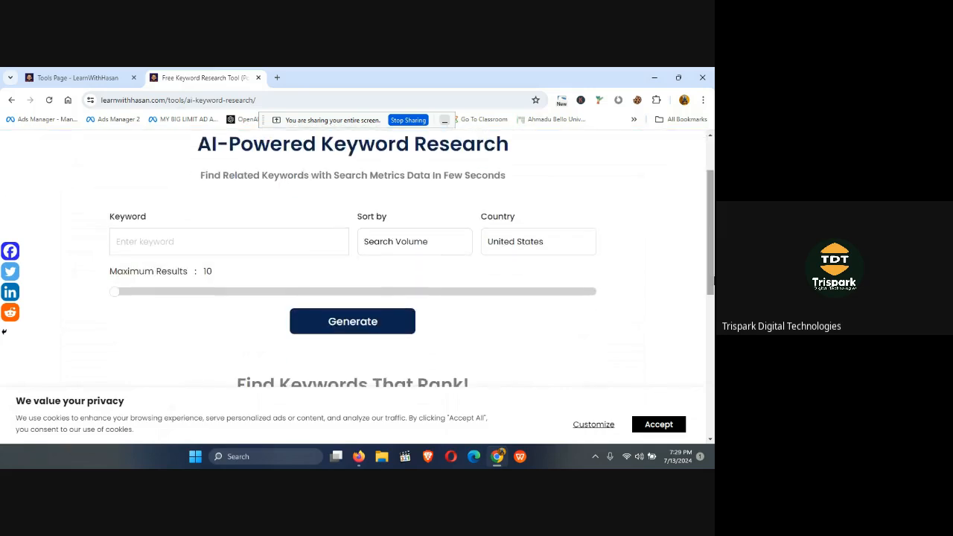
left_click(203, 250)
type("j")
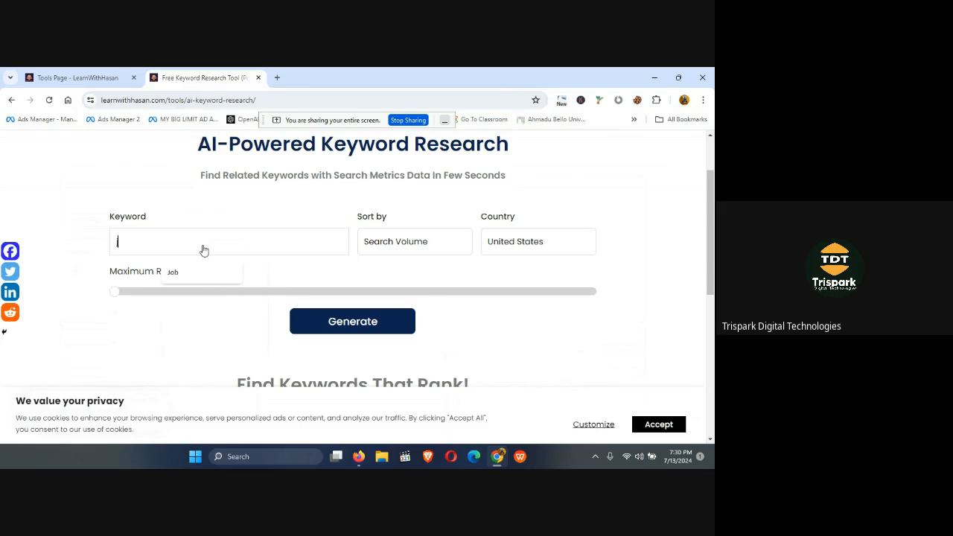
type("ob")
left_click(222, 272)
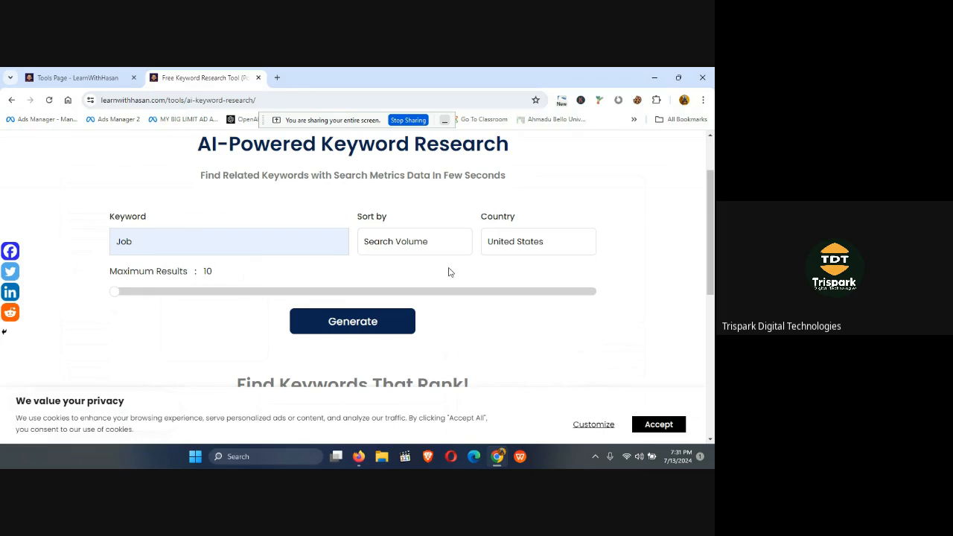
Set the sorting to CPC and generate the related keywords for the United States.
left_click(424, 246)
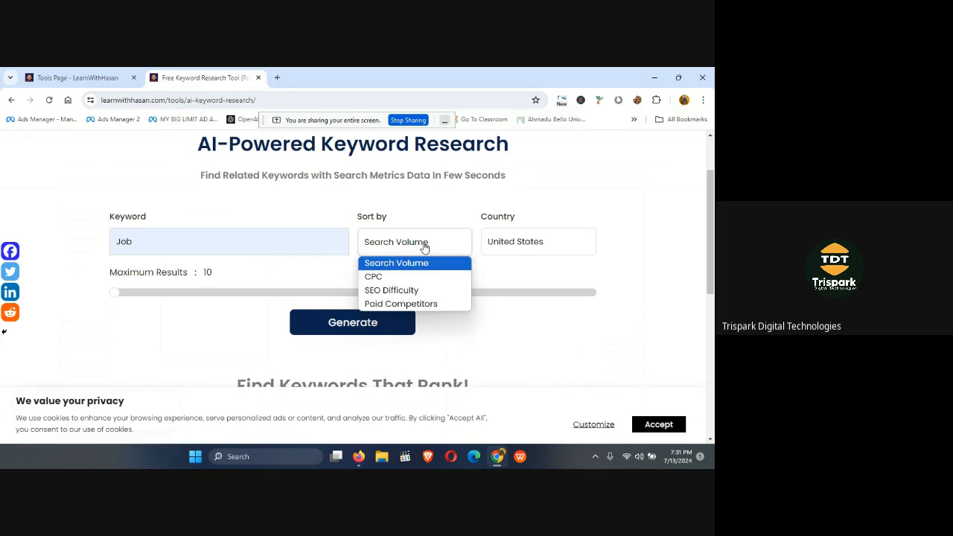
left_click(380, 277)
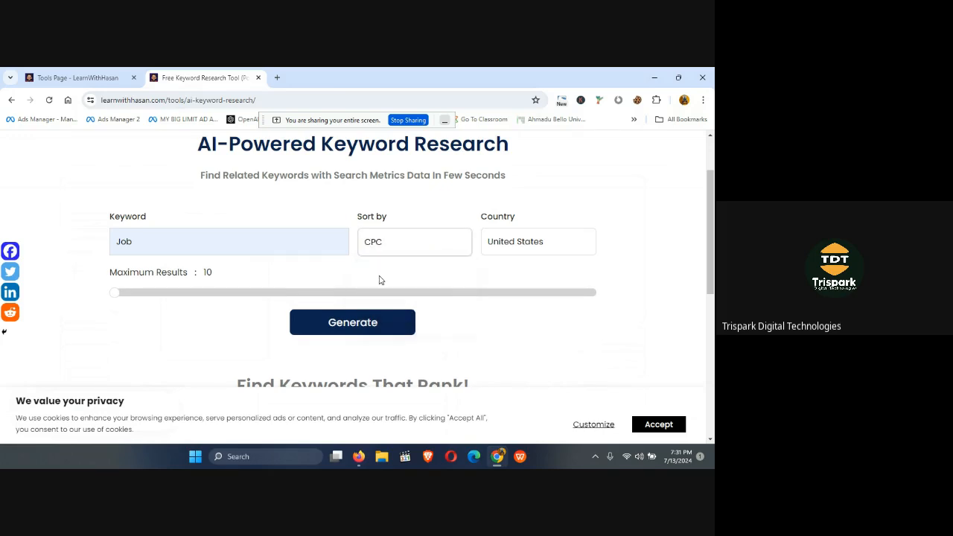
left_click(412, 246)
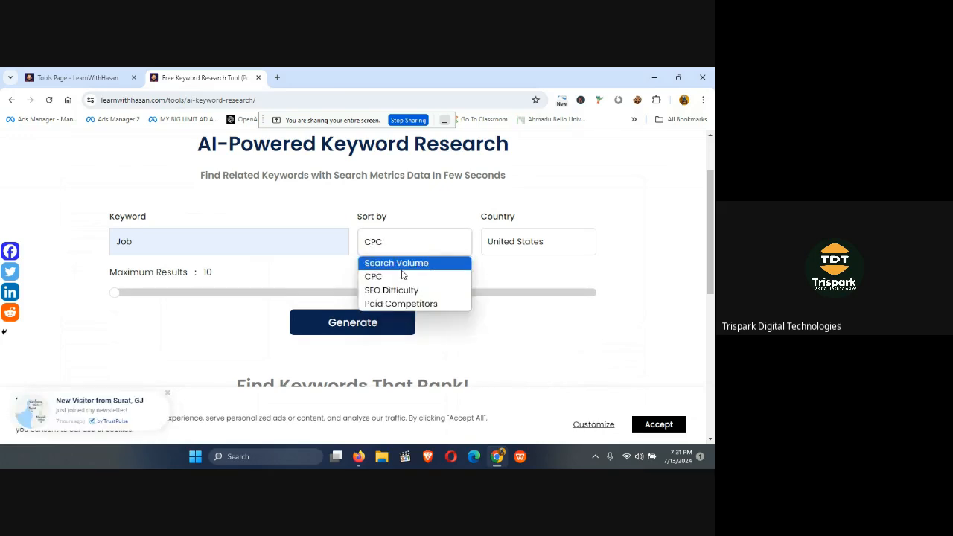
left_click(335, 282)
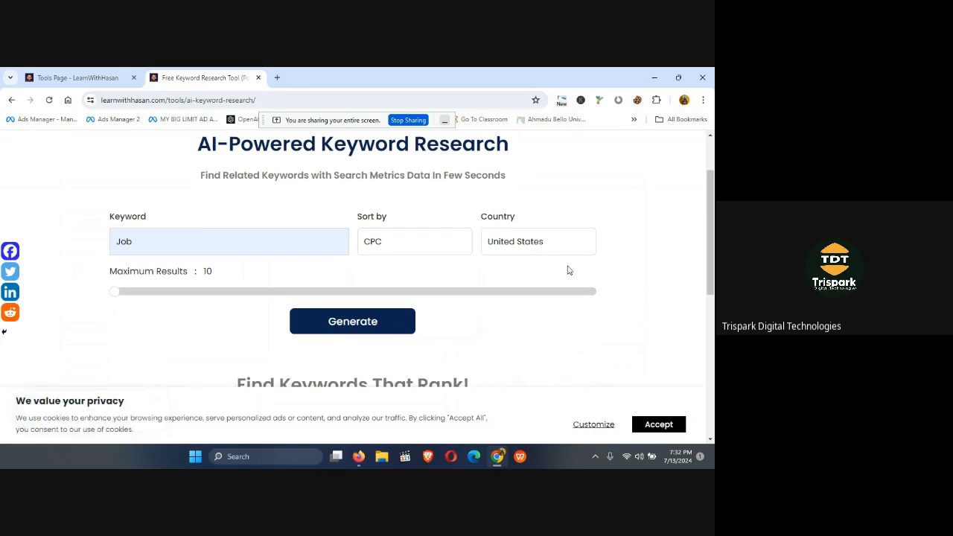
left_click(359, 325)
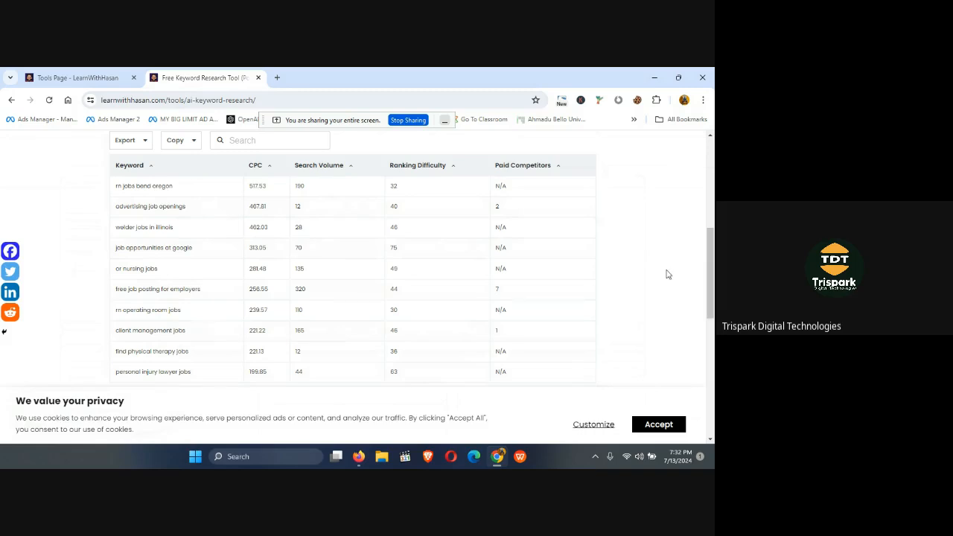
mouse_move(710, 302)
left_mouse_down()
mouse_move(710, 333)
mouse_move(708, 302)
left_mouse_up()
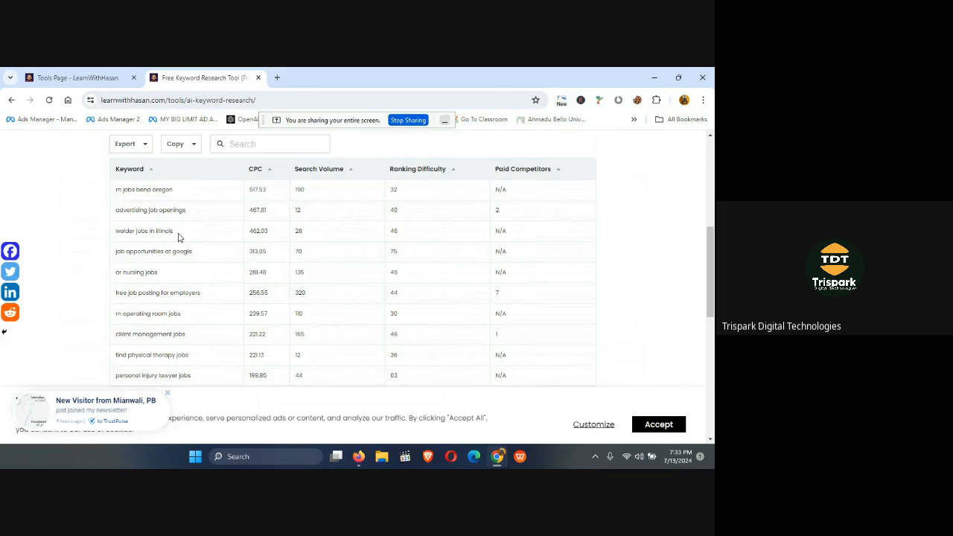
Open ChatGPT from the OpenAI website, using a new browser tab.
left_click(277, 78)
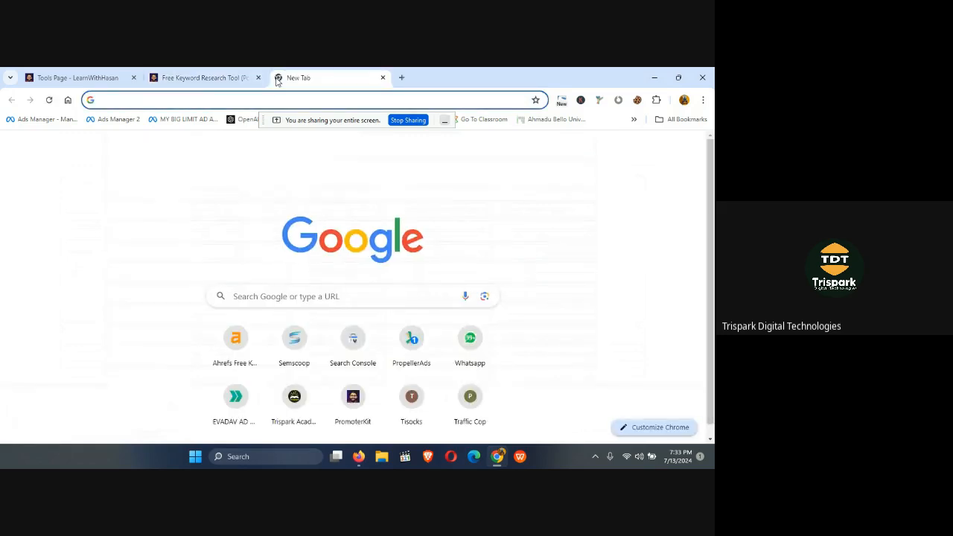
left_click(246, 119)
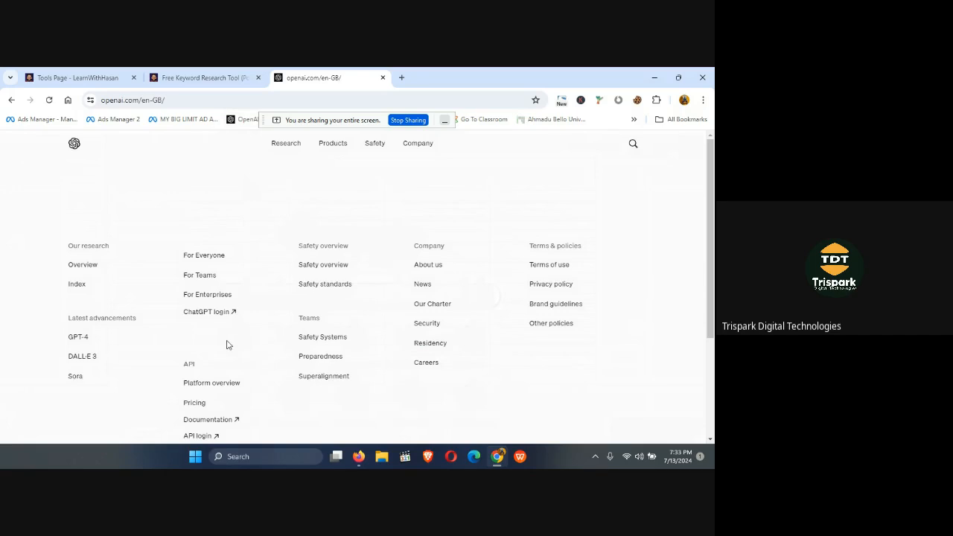
left_click(222, 313)
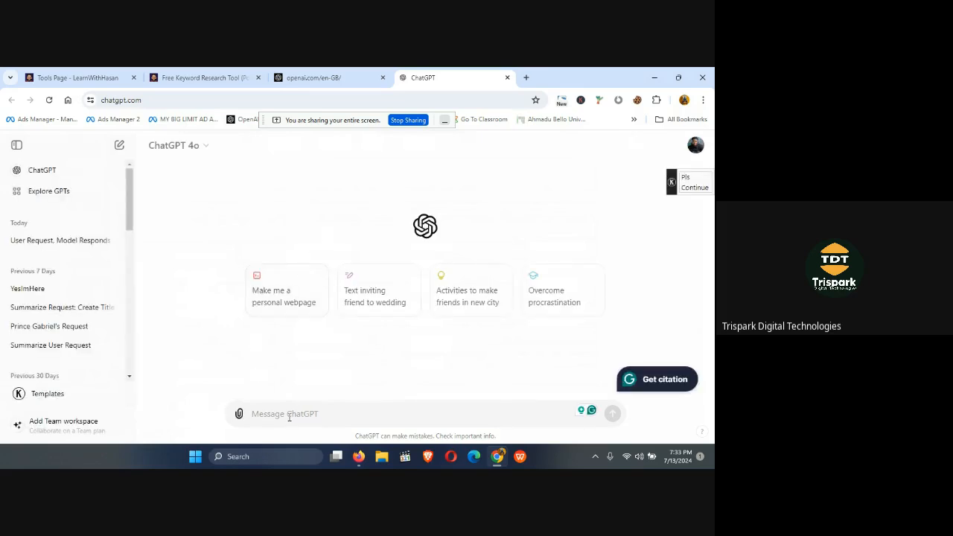
type("W")
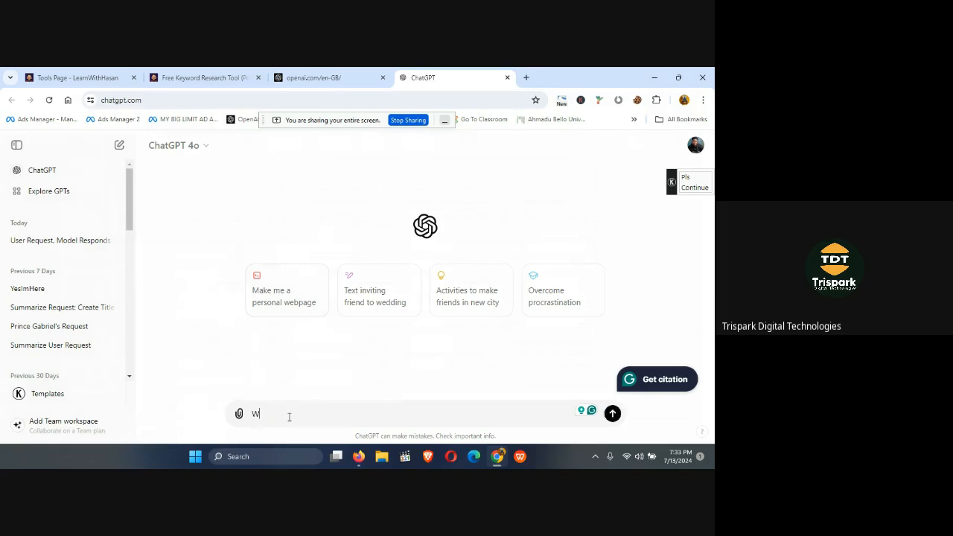
type("rite")
key("ctrl+BackSpace")
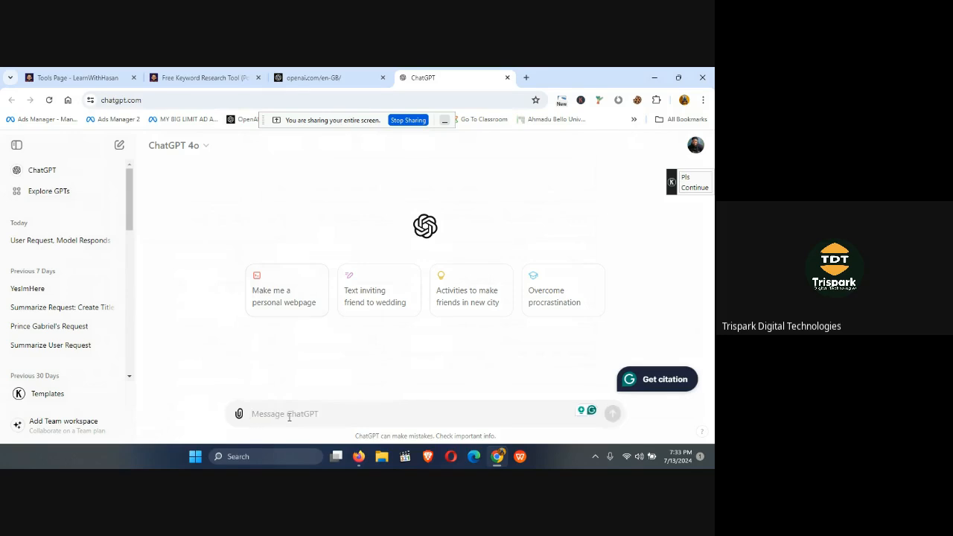
Start a new ChatGPT conversation with the message "Hello chatgpt".
type("H")
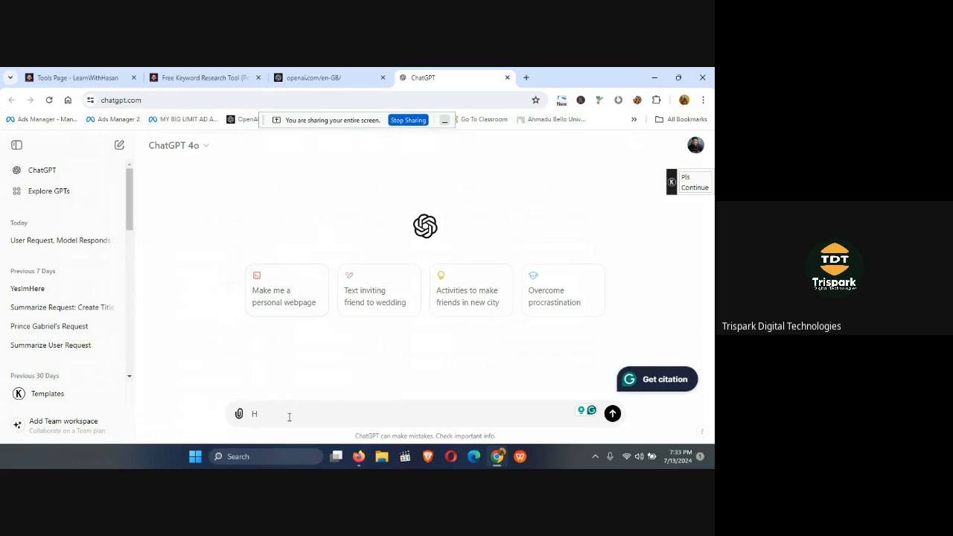
type("ello chatgpt")
key("Return")
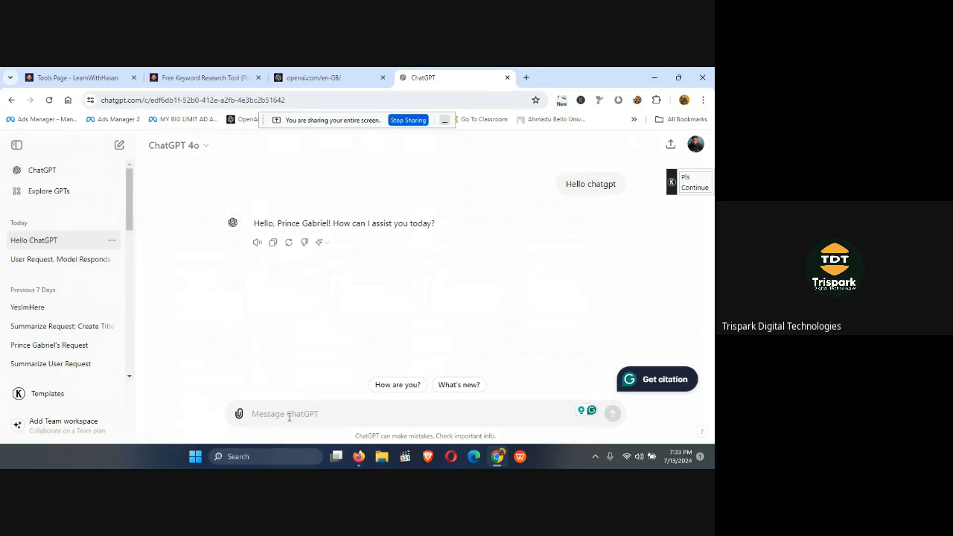
Send ChatGPT the request "I need you to write me a well detailed guide".
type("I n")
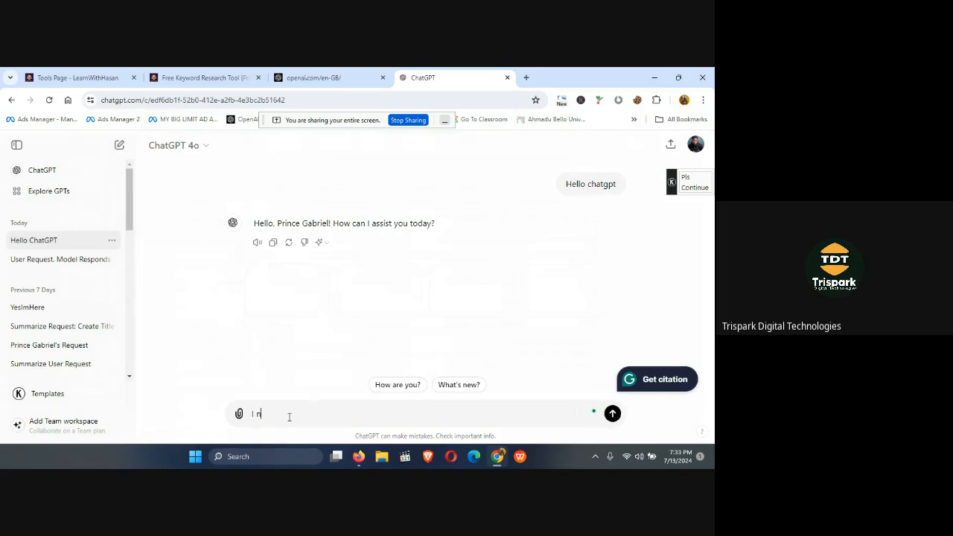
type("eed you to write me a well detailed guide")
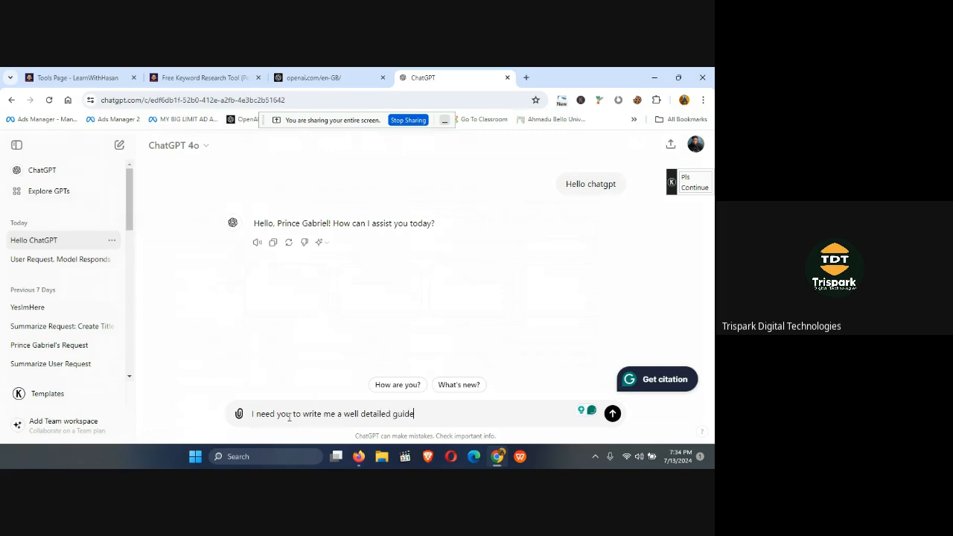
key("Return")
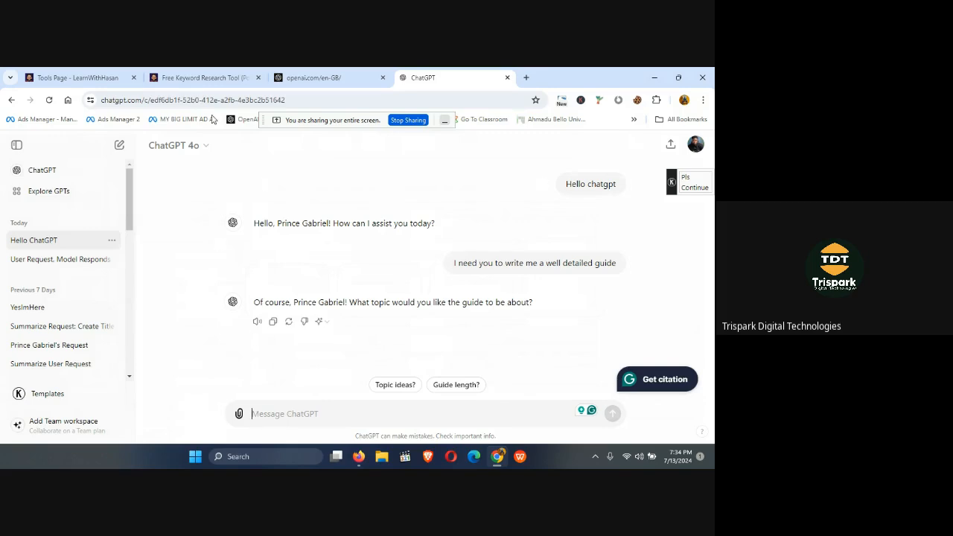
Highlight the keyword "welder jobs in illinois" and send ChatGPT the topic "How To Get Welder Jobs In Illinois USA With Visa Sponsorship For International Workers".
left_click(198, 82)
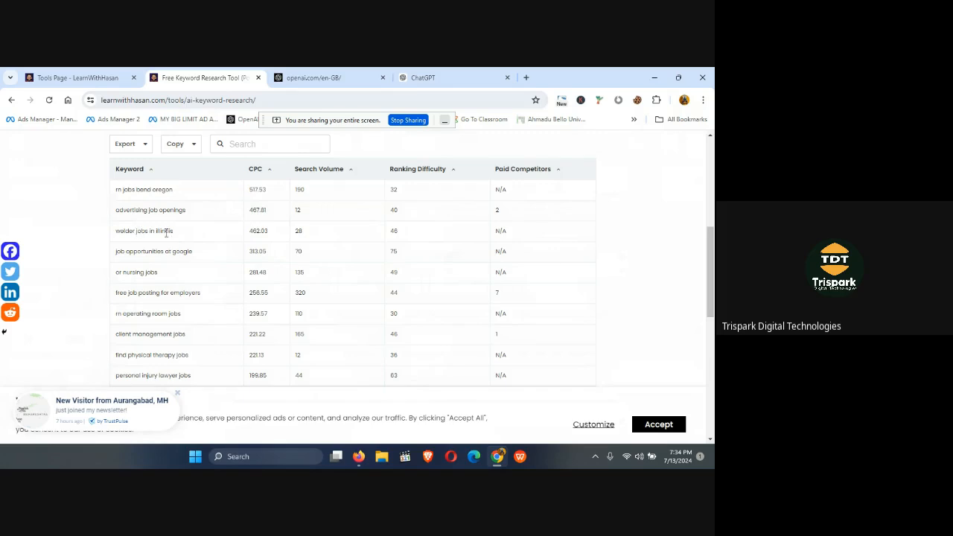
left_click_drag(173, 233, 115, 235)
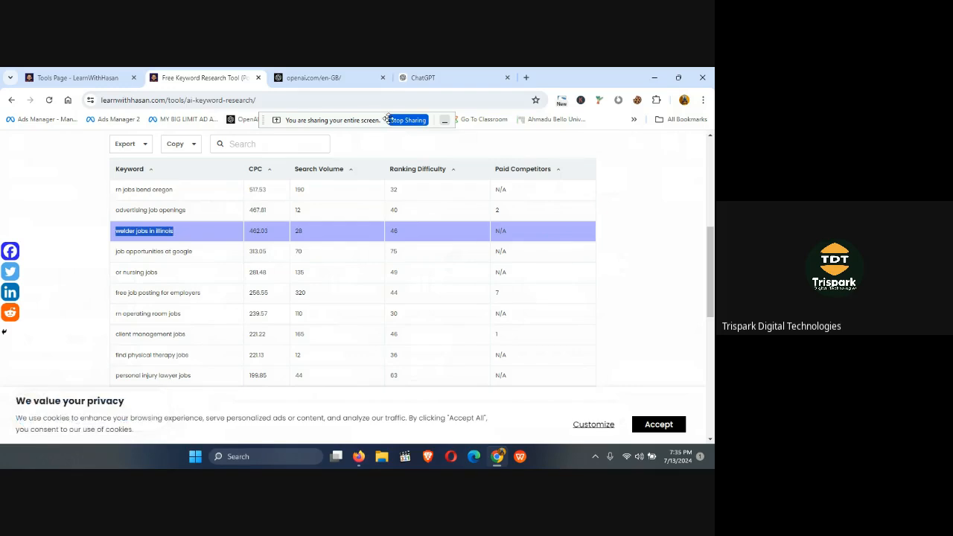
left_click(430, 82)
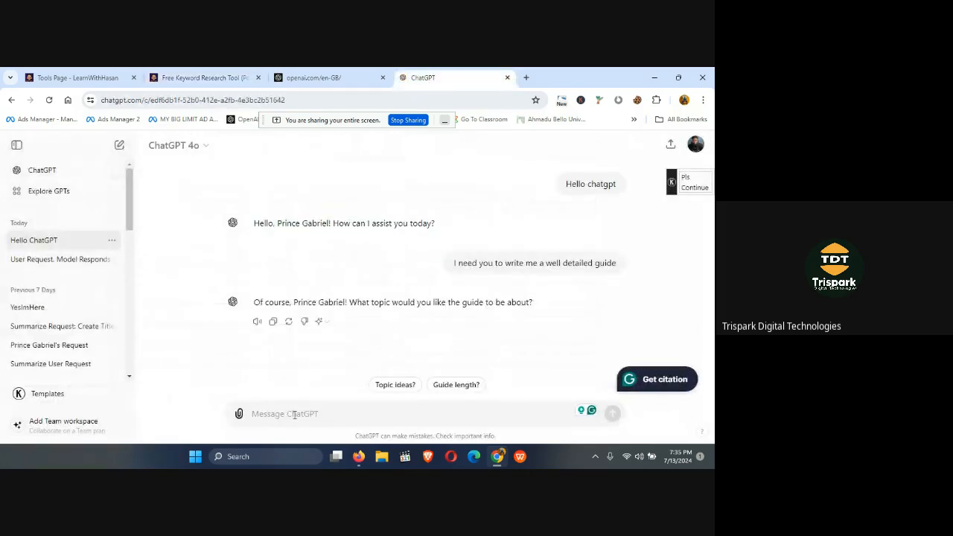
type("How T")
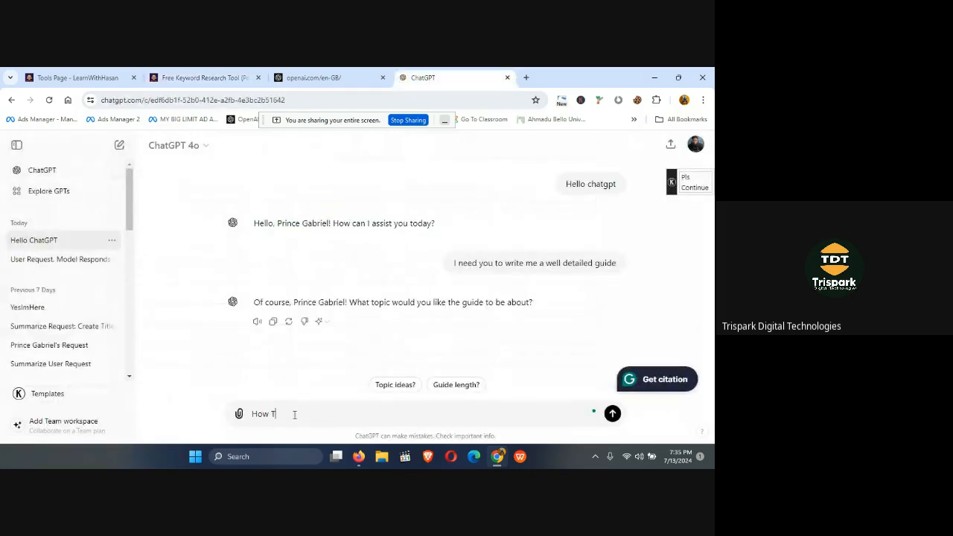
type("o Get Welder Jobs In Illinois USA With Visa Sponsor")
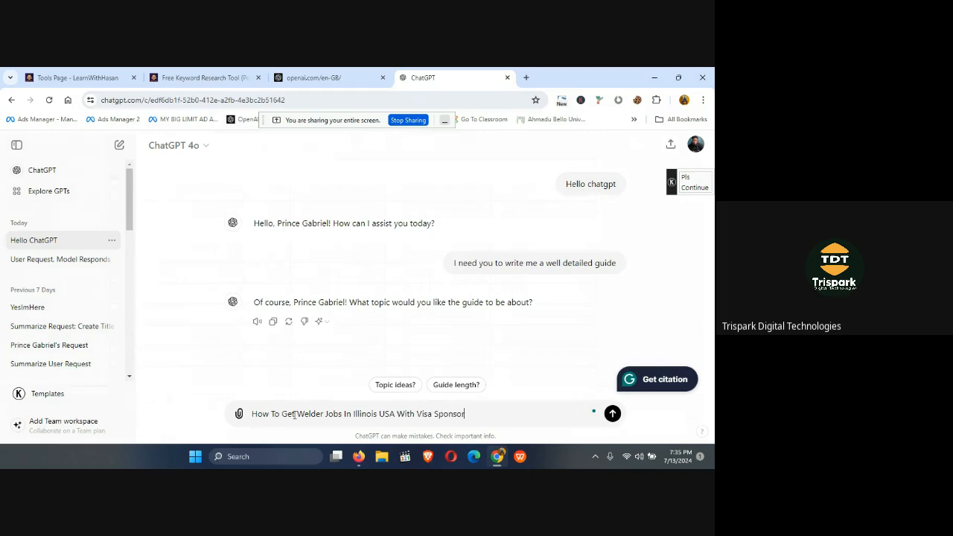
type("ship For International Workers")
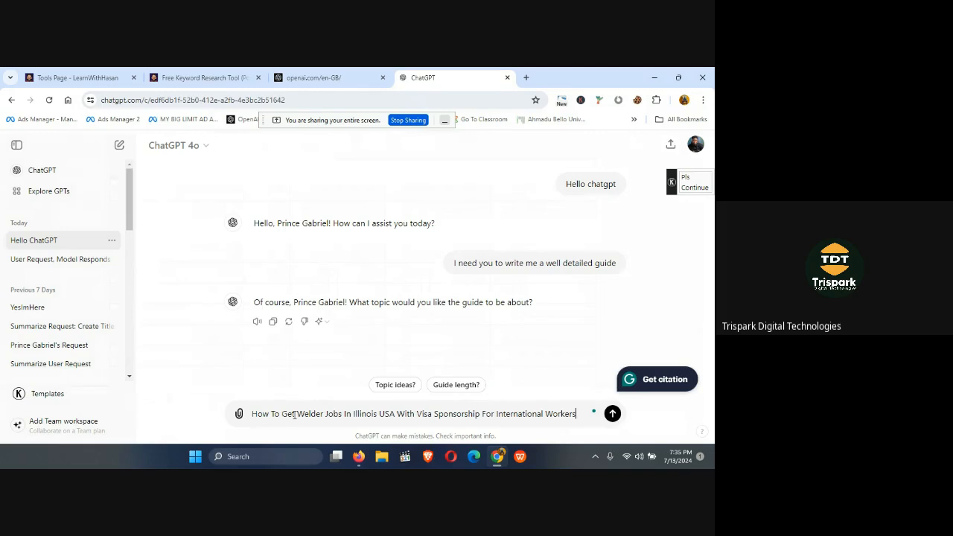
key("Return")
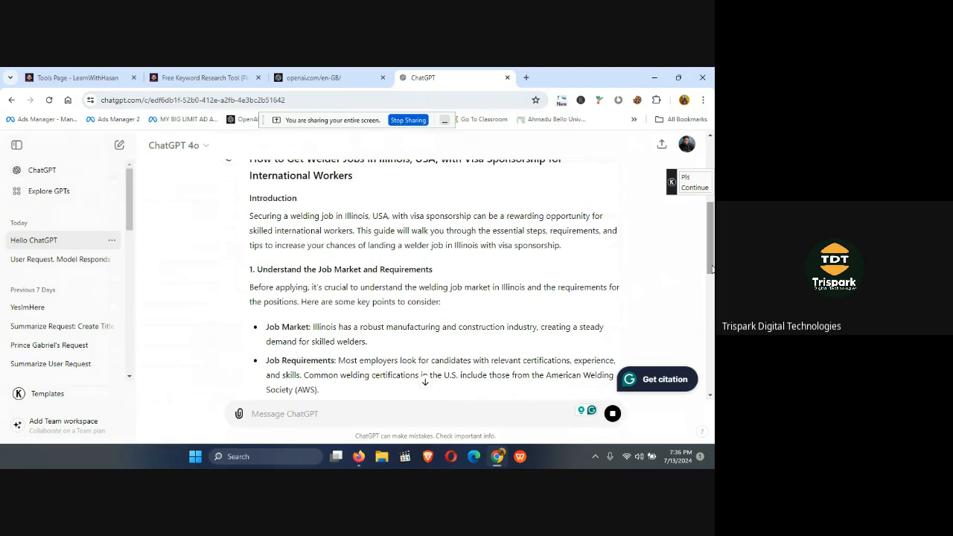
Review the generated welder jobs guide from its conclusion back to its title, highlighting the introduction paragraph and the title words "How to Get".
left_click_drag(711, 269, 706, 438)
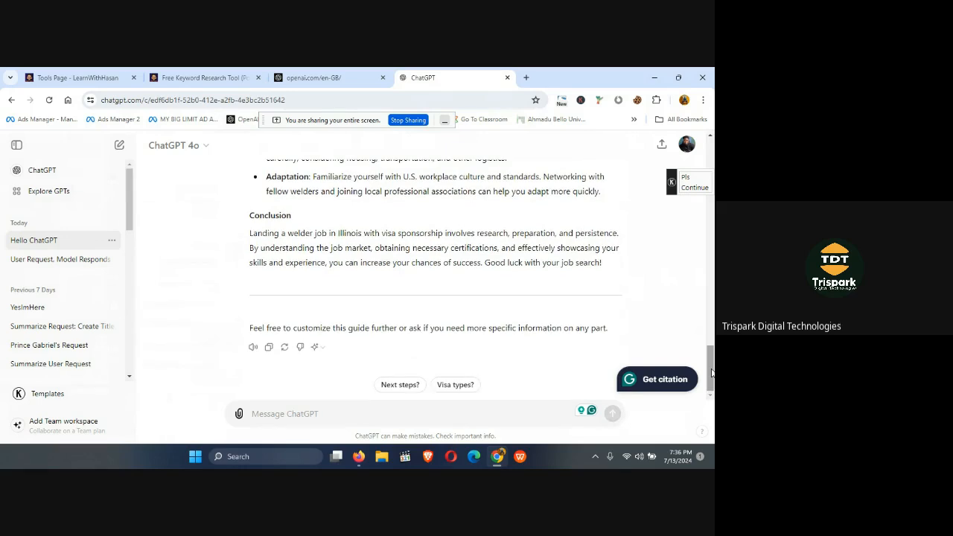
left_click_drag(711, 372, 713, 198)
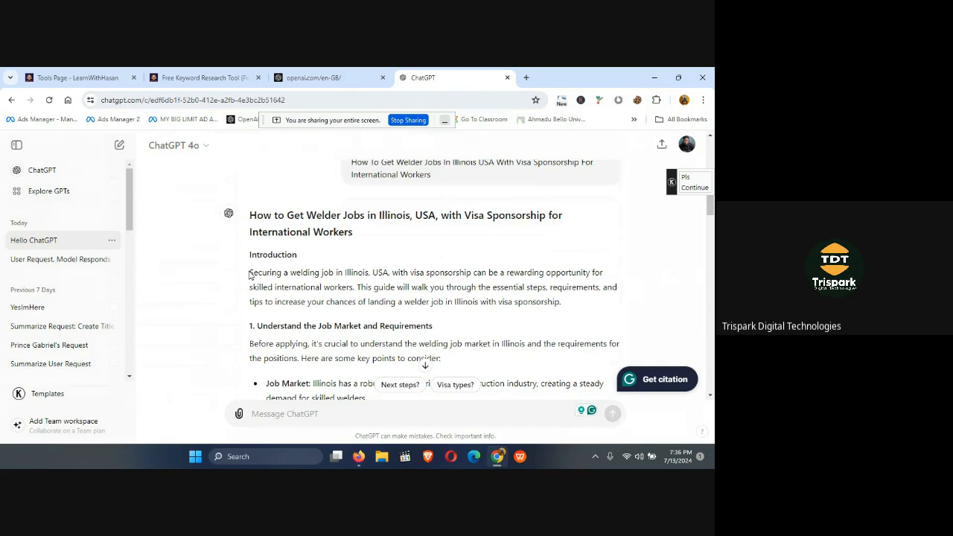
left_click_drag(249, 274, 621, 309)
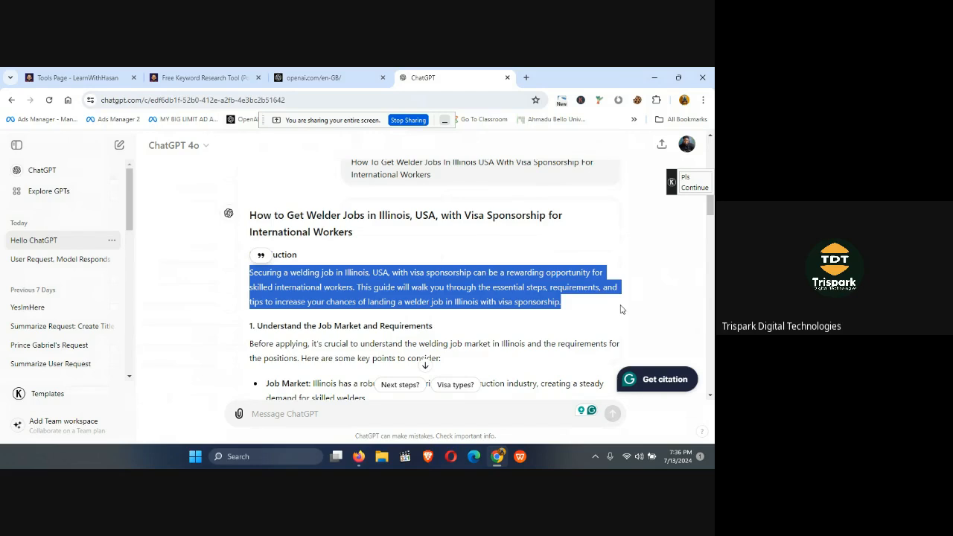
left_click(440, 339)
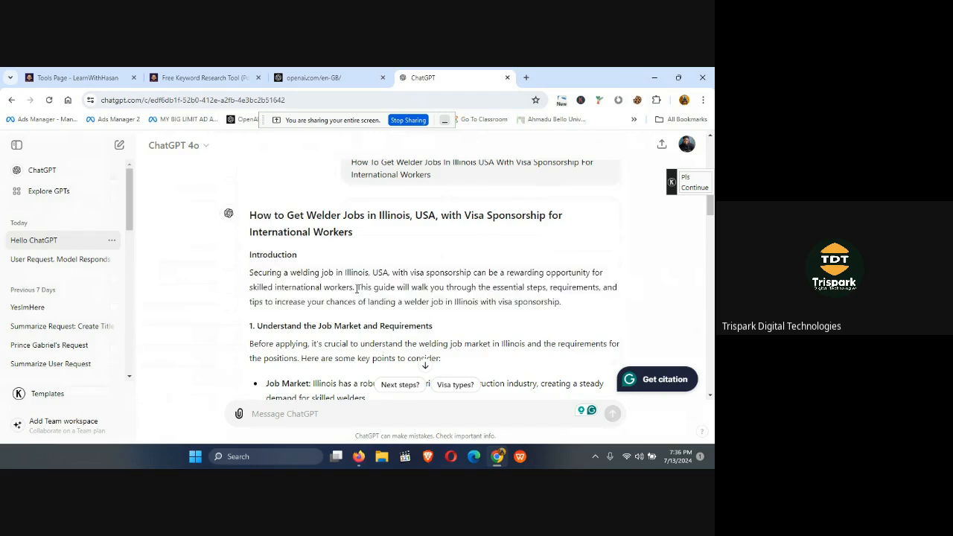
triple_click(358, 286)
left_click(358, 287)
left_click_drag(711, 207, 692, 209)
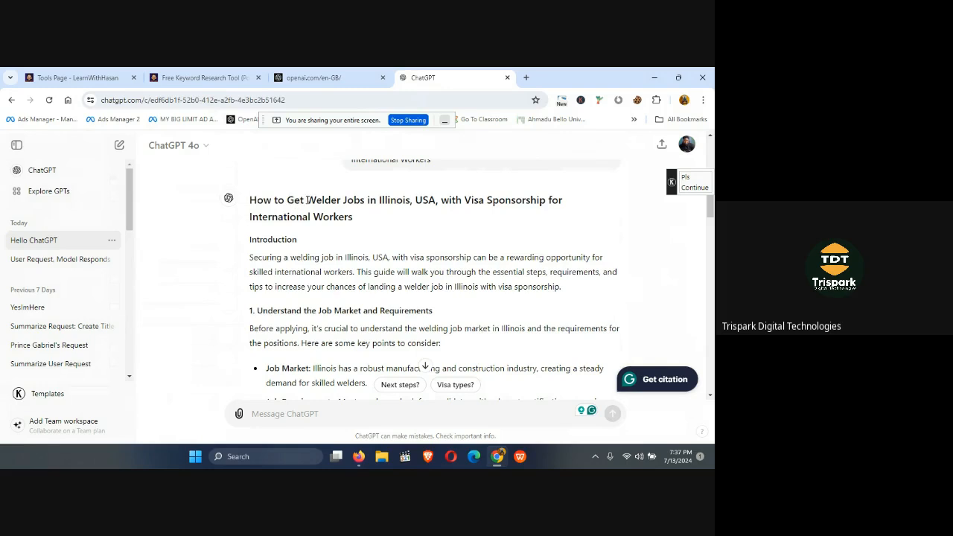
left_click_drag(307, 199, 251, 199)
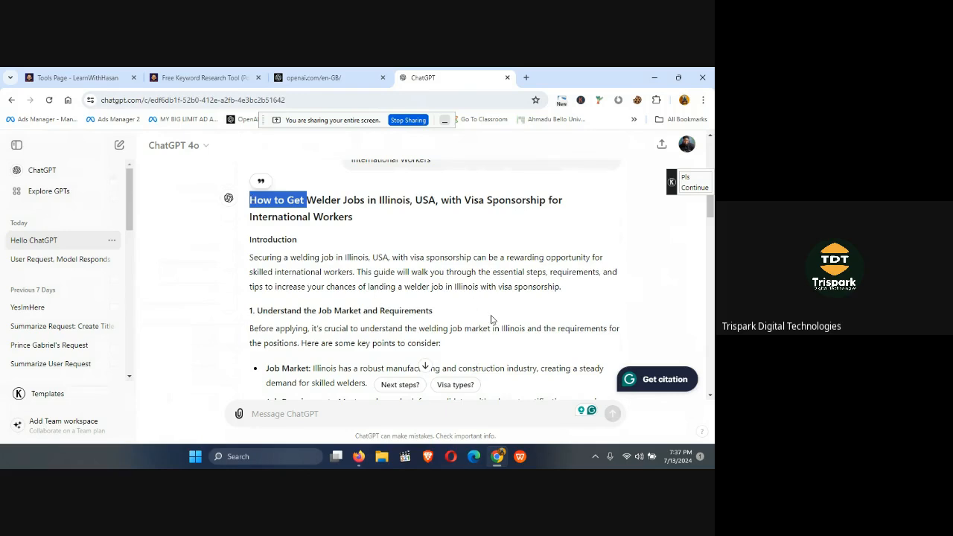
Switch to the Google Meet window, choose to stay in the call, and return to the ChatGPT guide with its title highlight cleared.
left_click(362, 461)
left_click(331, 422)
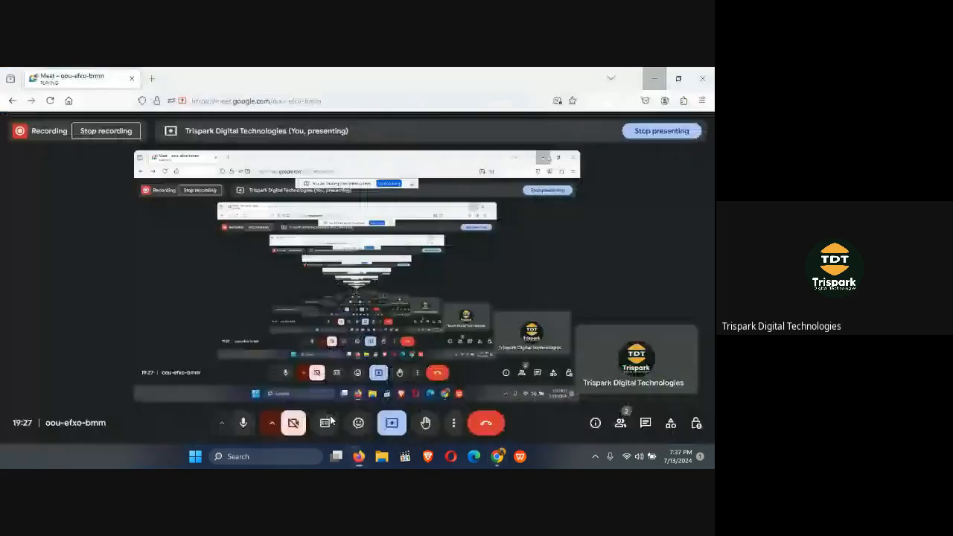
left_click(406, 340)
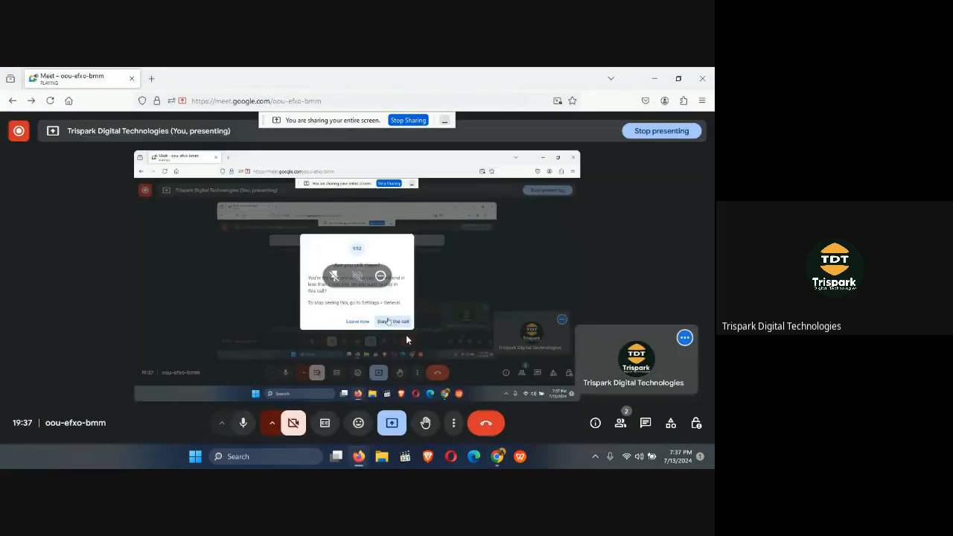
left_click(501, 460)
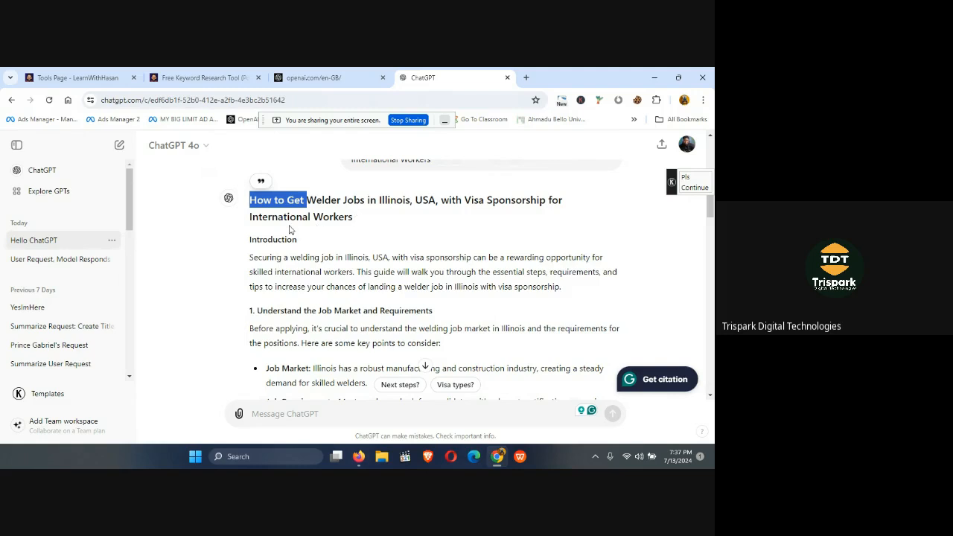
left_click(375, 225)
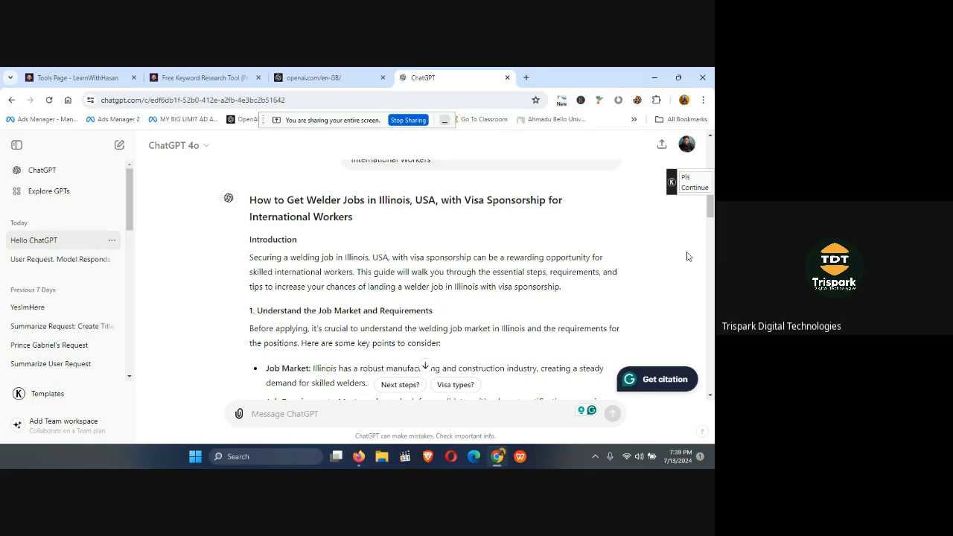
Revisit the LearnWithHasan tools page, the keyword research results and the OpenAI website, ending back at the ChatGPT guide.
mouse_move(709, 214)
left_mouse_down()
mouse_move(711, 381)
mouse_move(698, 195)
mouse_move(709, 218)
left_mouse_up()
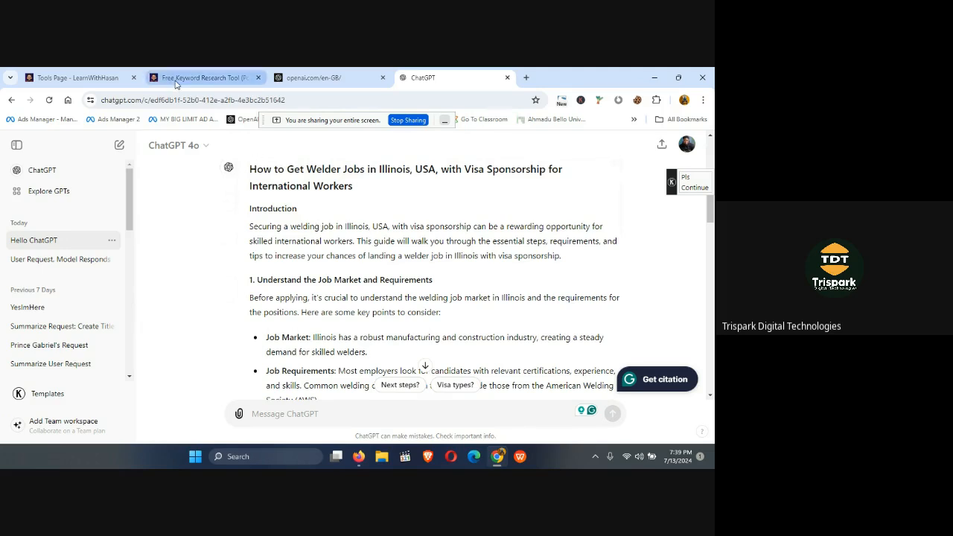
left_click(74, 77)
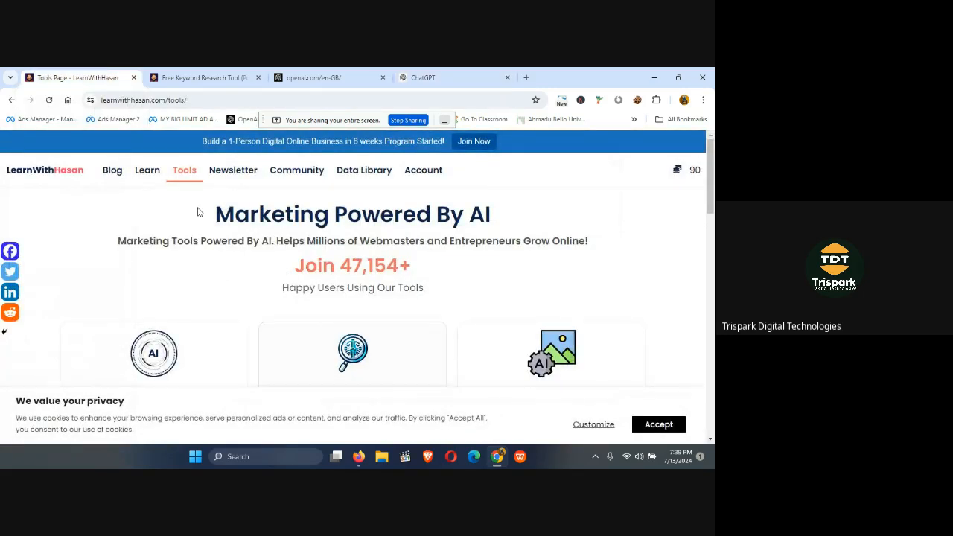
left_click(210, 78)
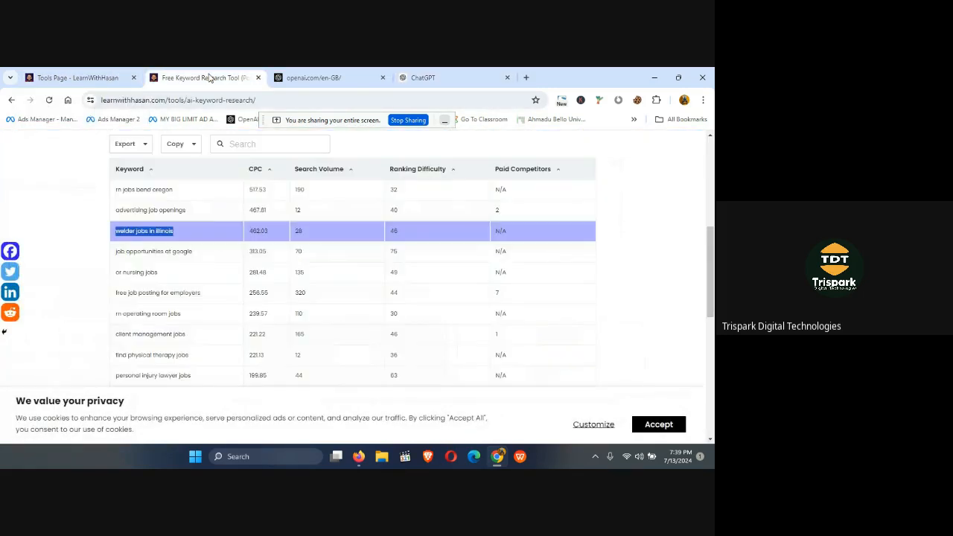
left_click(318, 74)
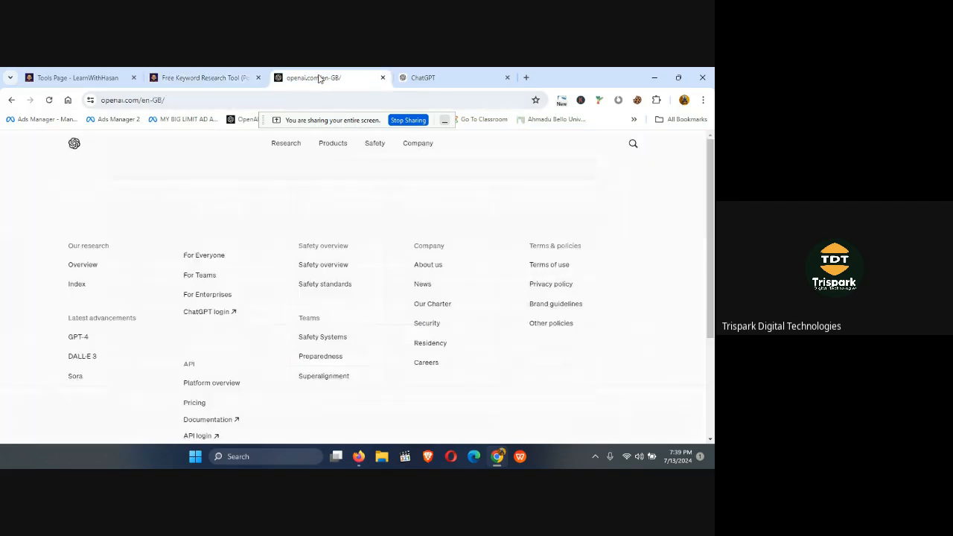
left_click(420, 79)
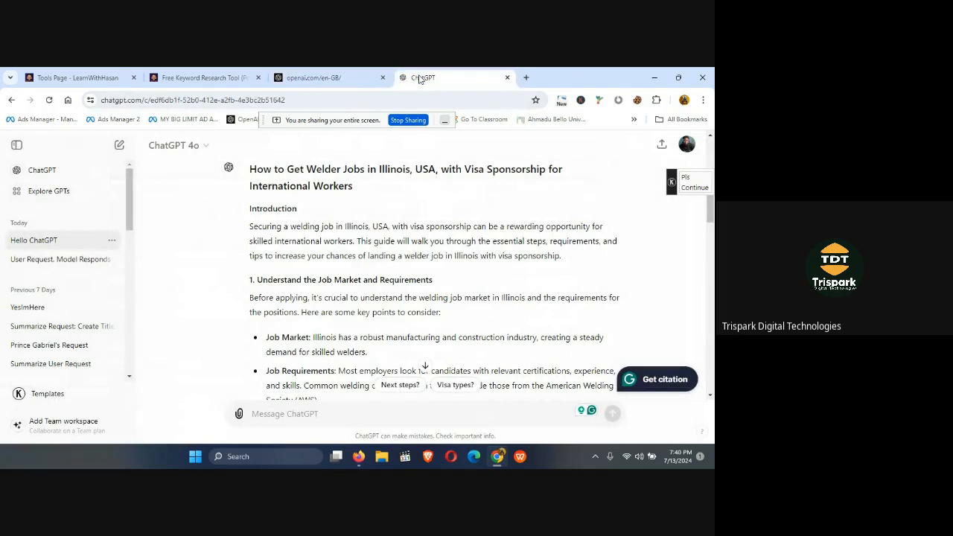